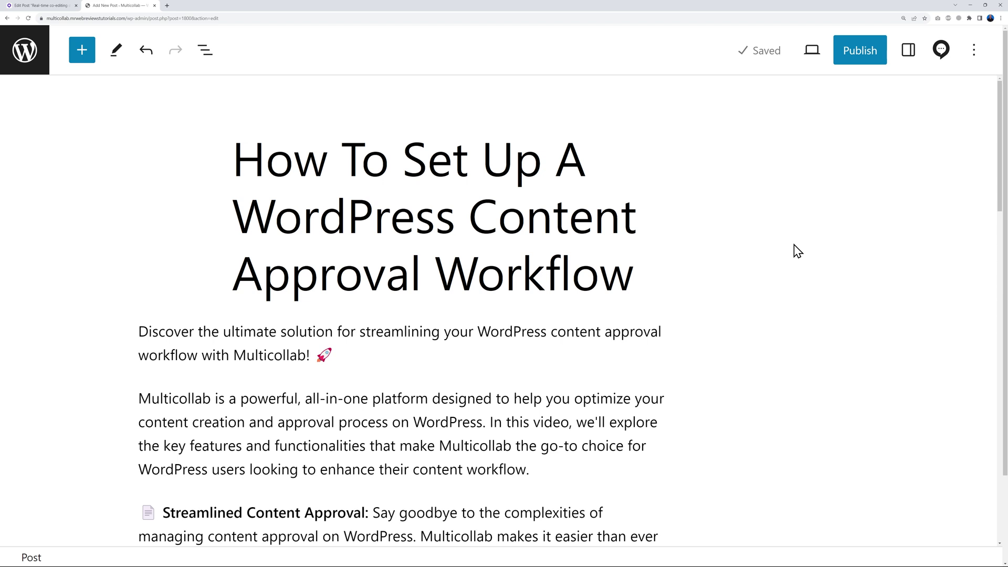
# From the Multicollab Share panel, add the first listed administrator as an invitee with Commenter access.
pyautogui.click(941, 53)
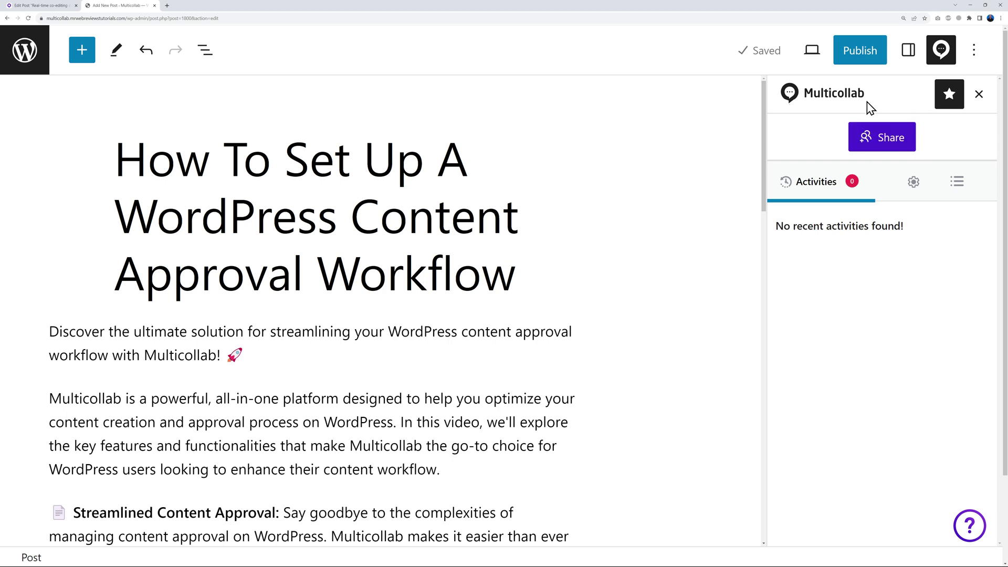
pyautogui.click(893, 149)
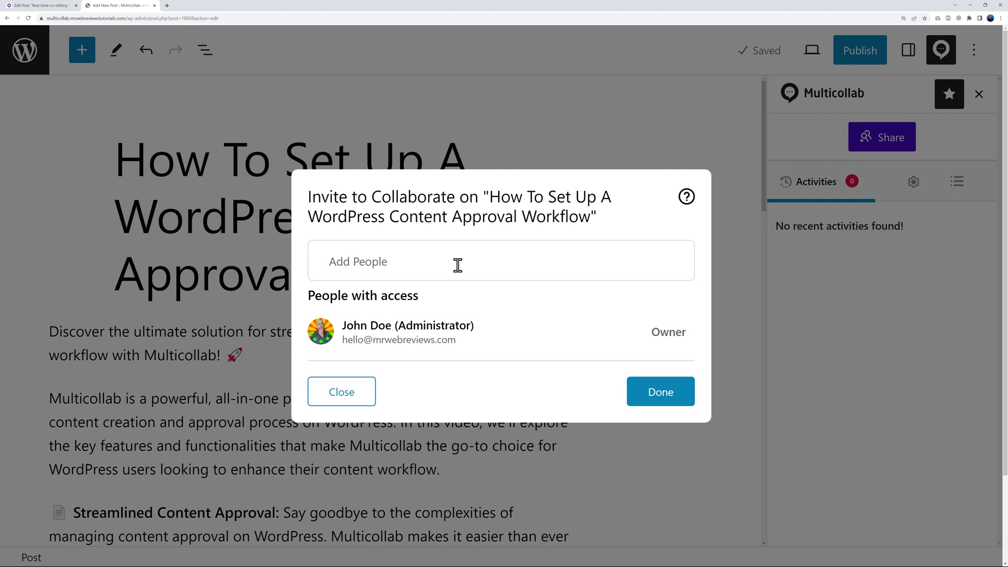
pyautogui.click(456, 265)
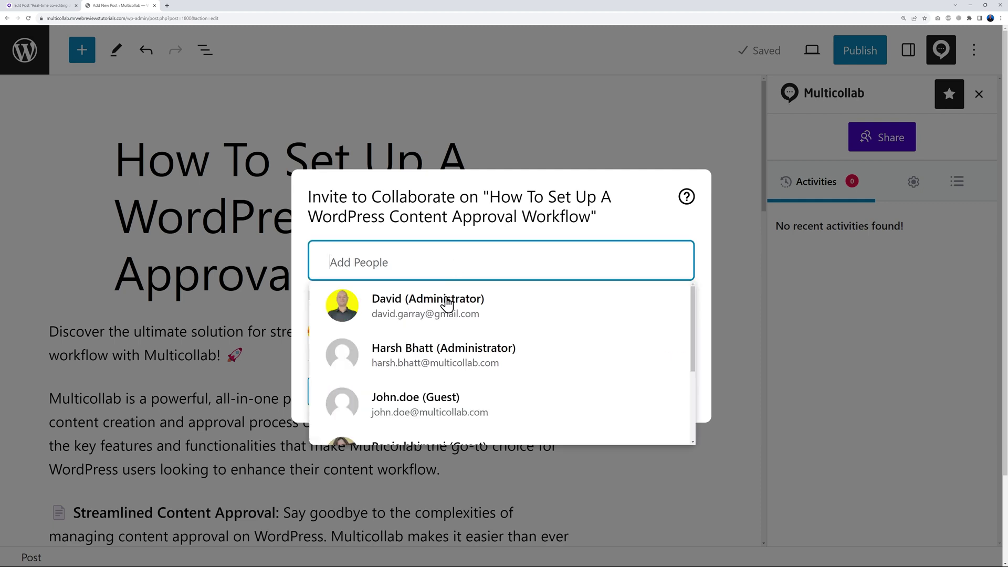
pyautogui.click(440, 315)
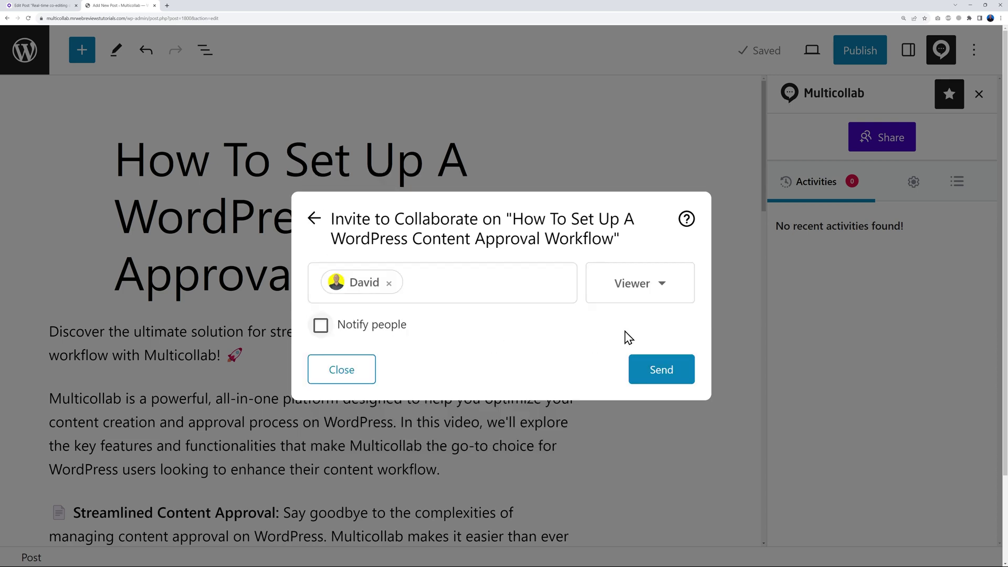
pyautogui.click(663, 287)
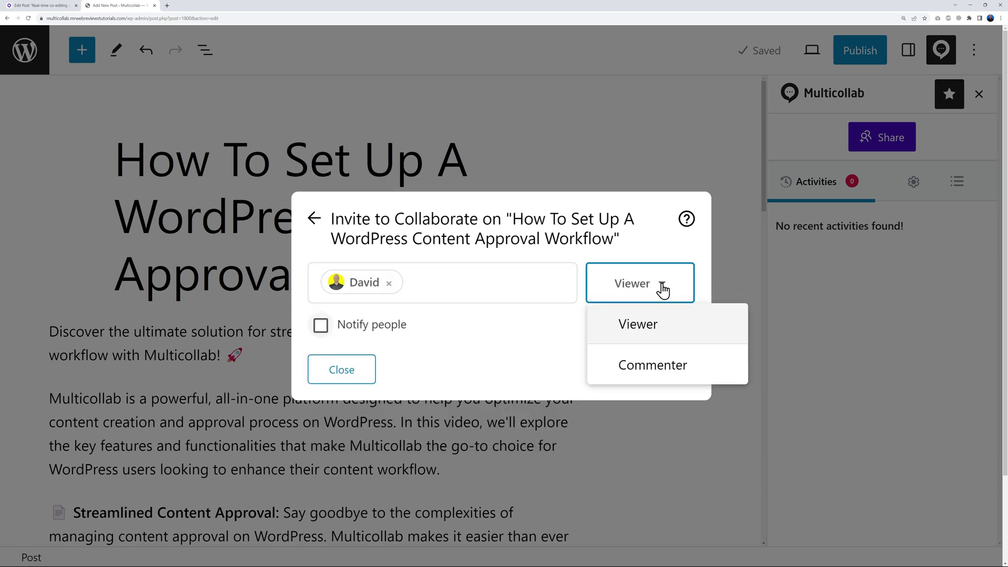
pyautogui.click(658, 370)
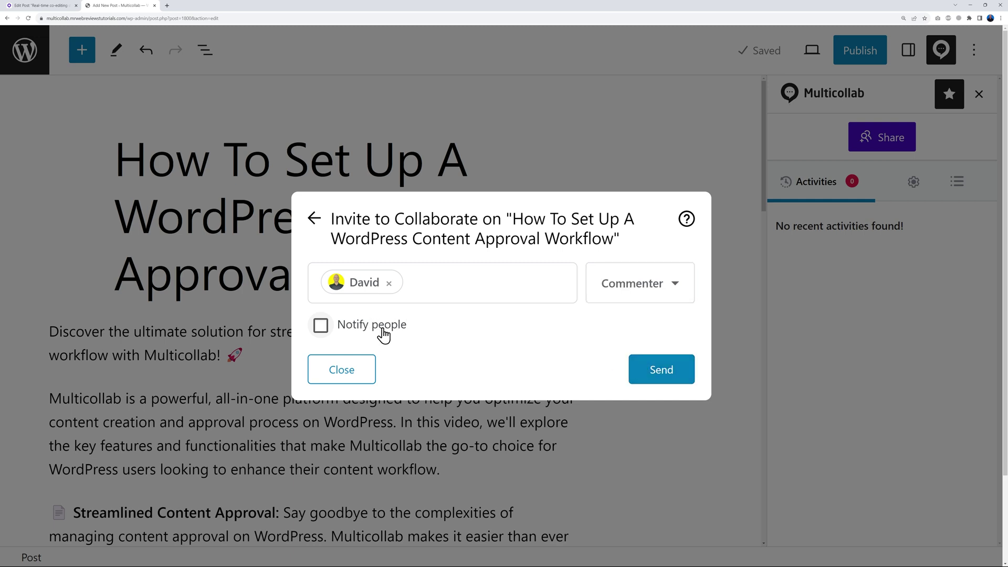
# Notify the invitee with a message asking for formatting help on the blog post, and send the invitation.
pyautogui.click(320, 325)
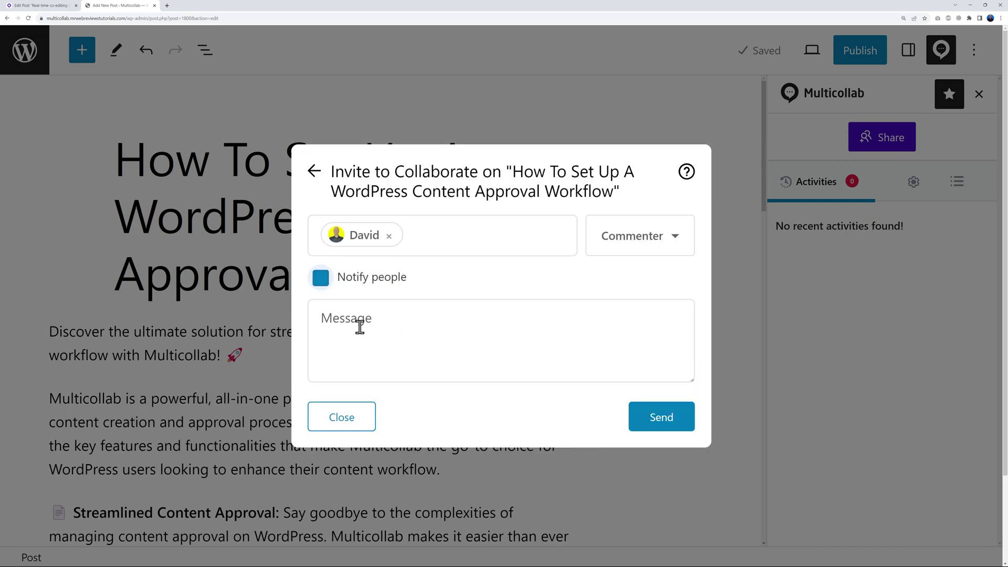
pyautogui.click(390, 331)
pyautogui.write('Hi Dave, mind helping me out with this blob post. Need help with the formatting')
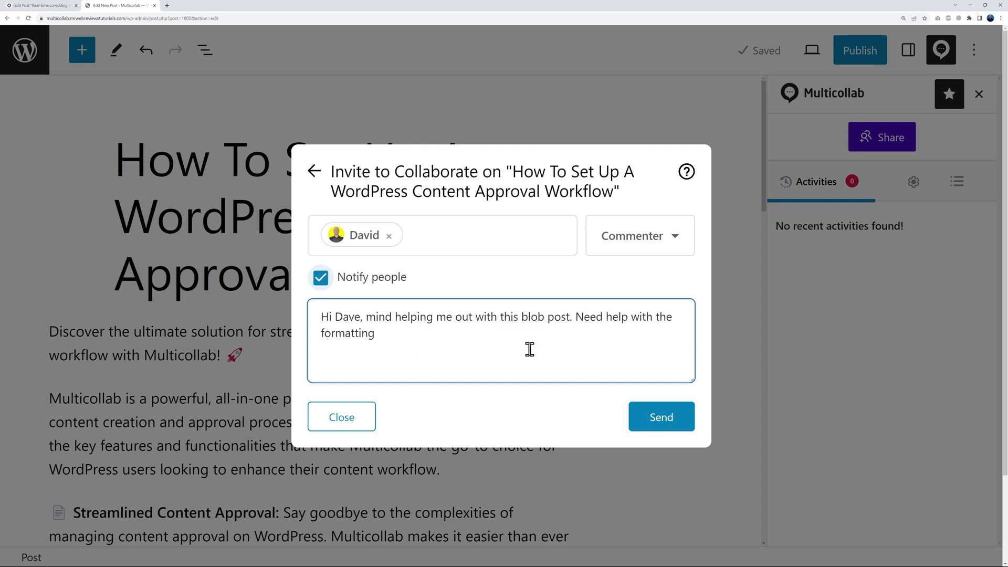
pyautogui.click(671, 423)
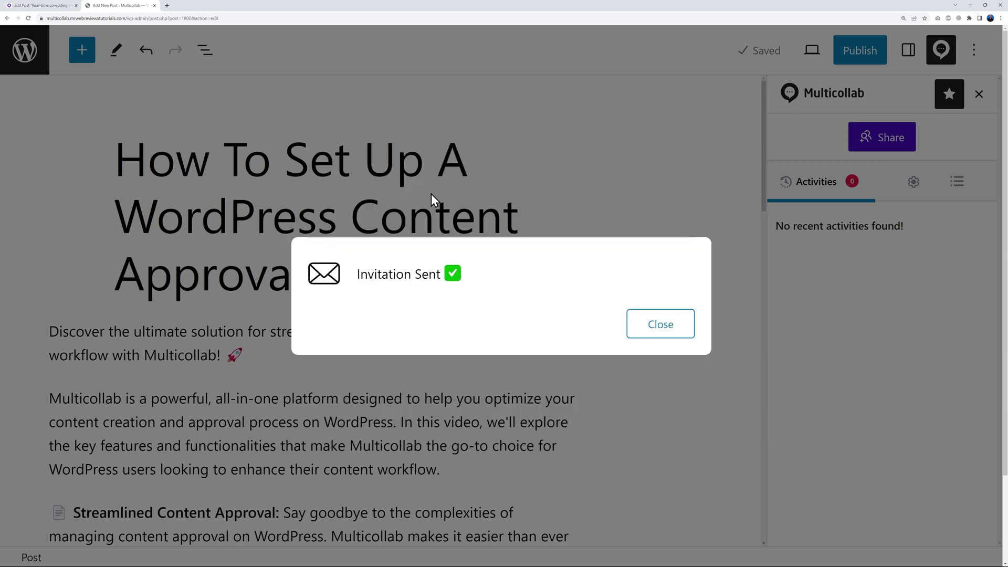
pyautogui.click(643, 331)
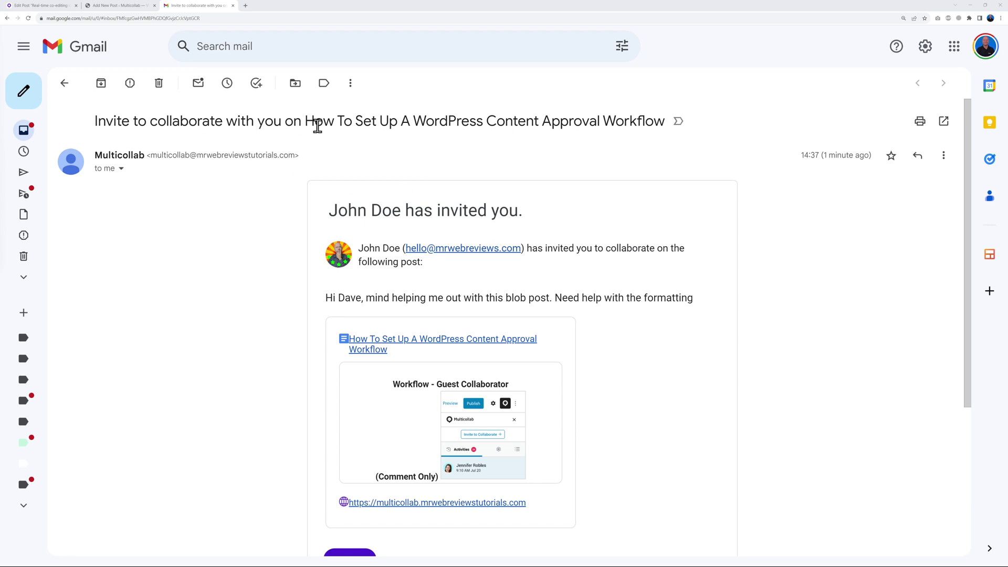
# Scroll down the Multicollab invitation email in Gmail to its Open button.
pyautogui.scroll(-3, 761, 367)
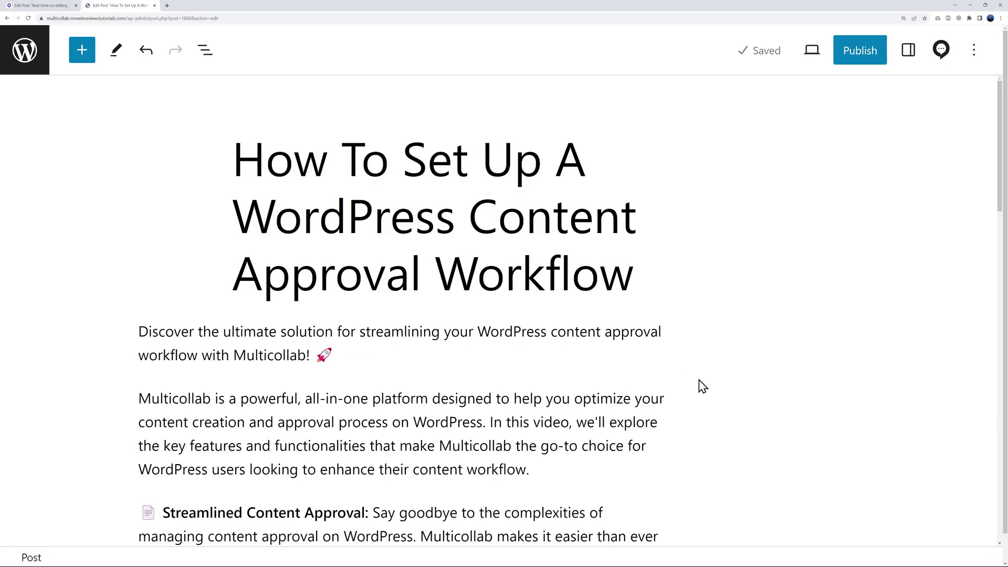
pyautogui.scroll(-4, 696, 384)
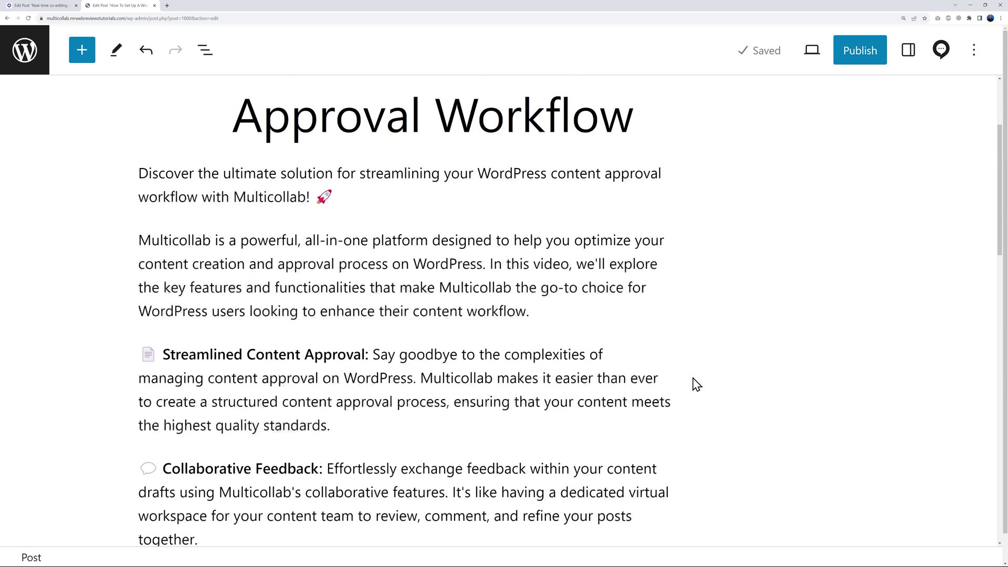
pyautogui.moveTo(375, 282); pyautogui.dragTo(329, 355)
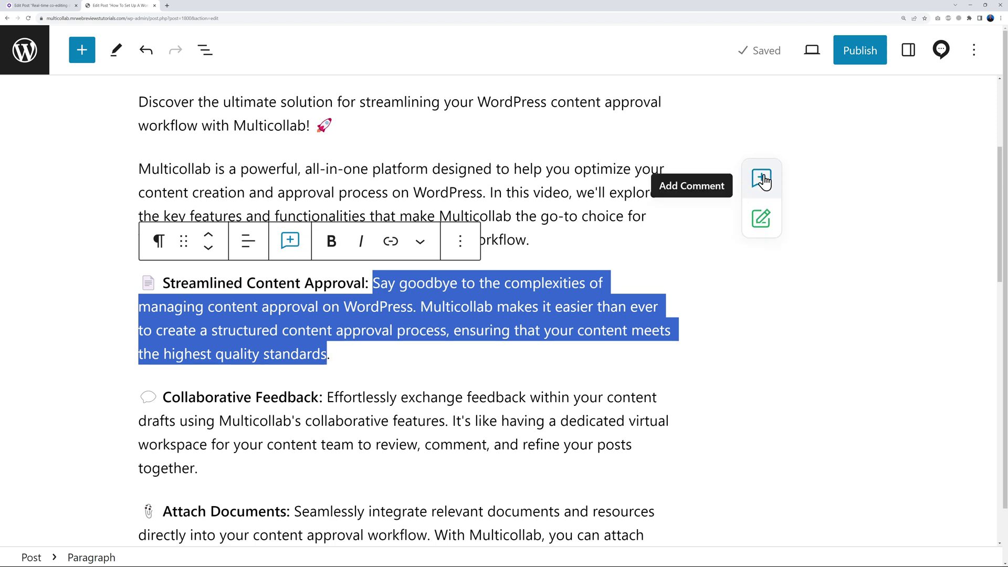
pyautogui.click(291, 246)
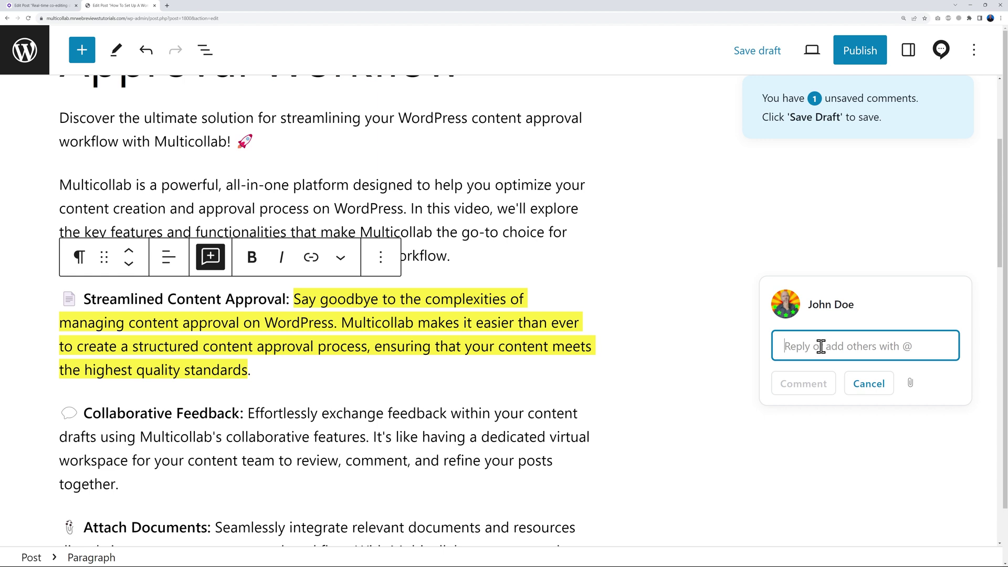
pyautogui.write('@')
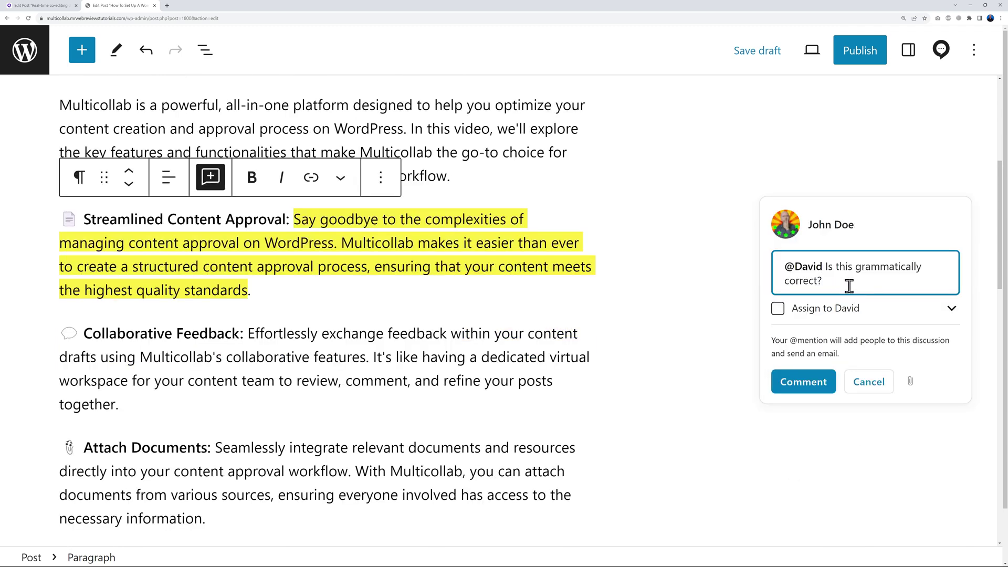
pyautogui.click(778, 308)
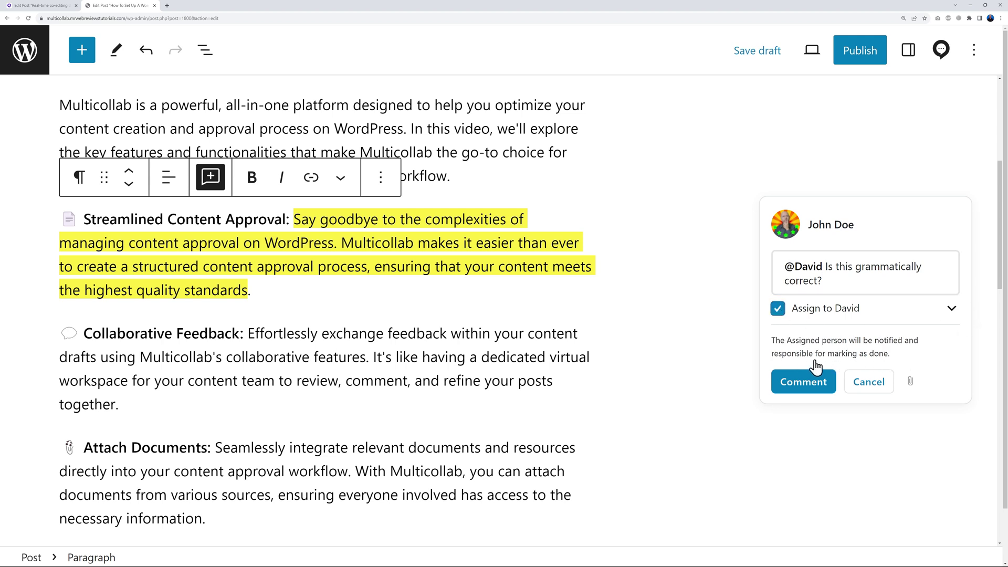
pyautogui.click(787, 316)
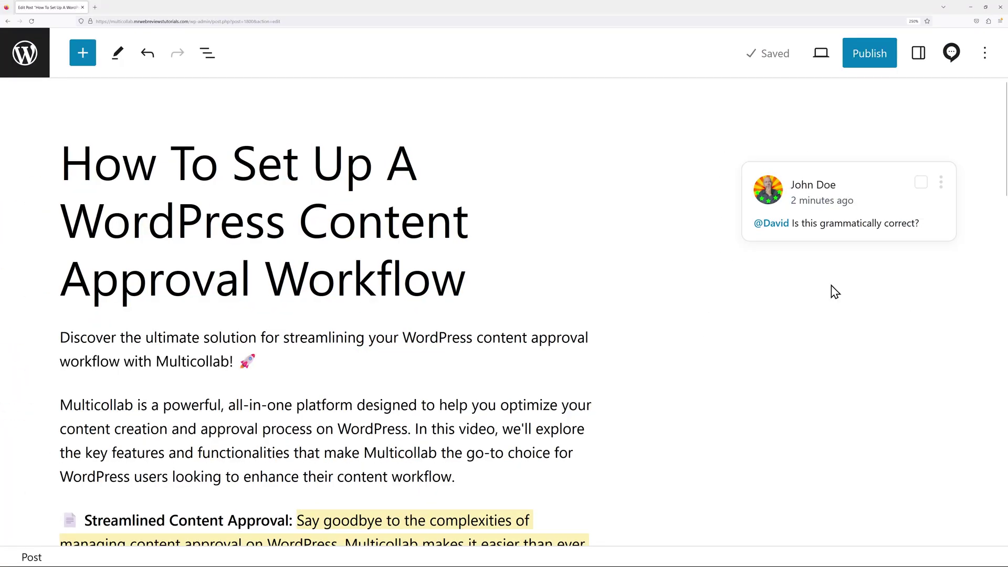
# Reply 'Yes, that's perfectly fine.' to the grammar comment and resolve the thread.
pyautogui.click(869, 233)
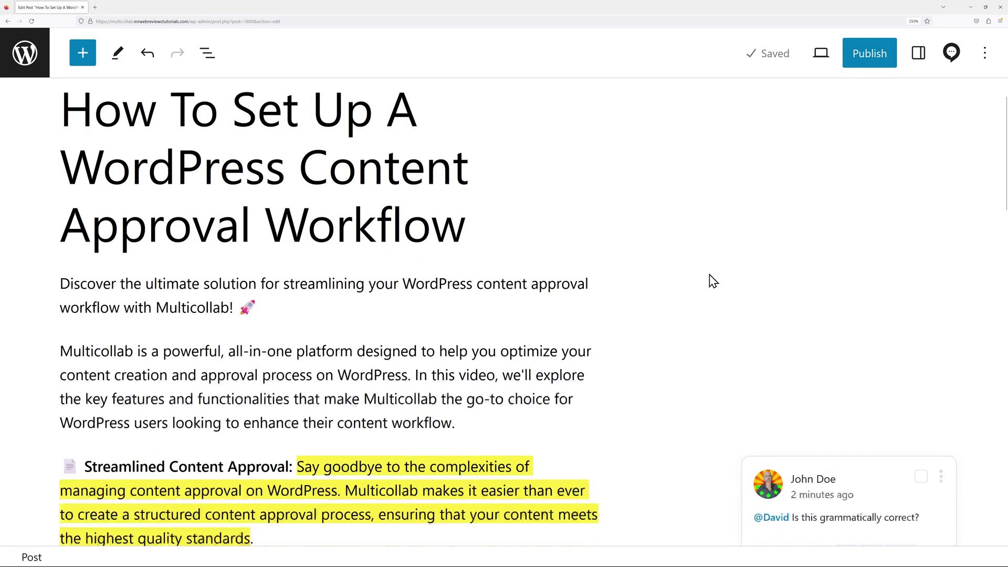
pyautogui.scroll(-3, 648, 405)
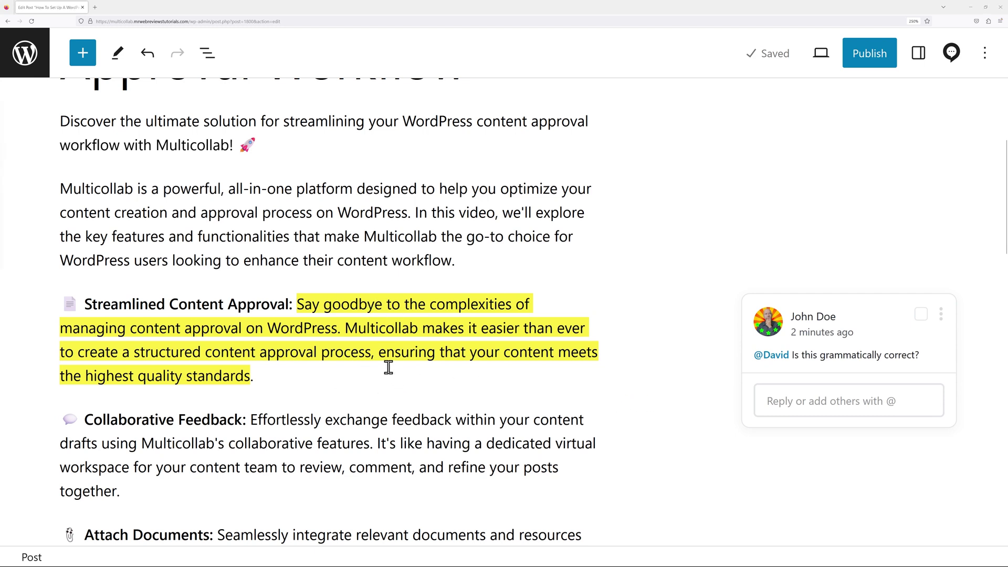
pyautogui.click(777, 403)
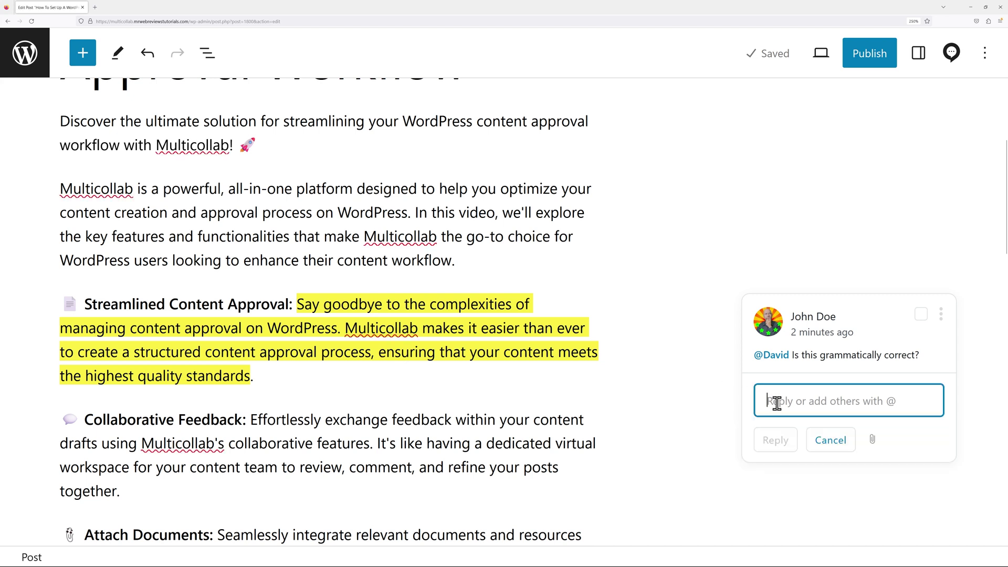
pyautogui.write("Yes, that's perfectly fine.")
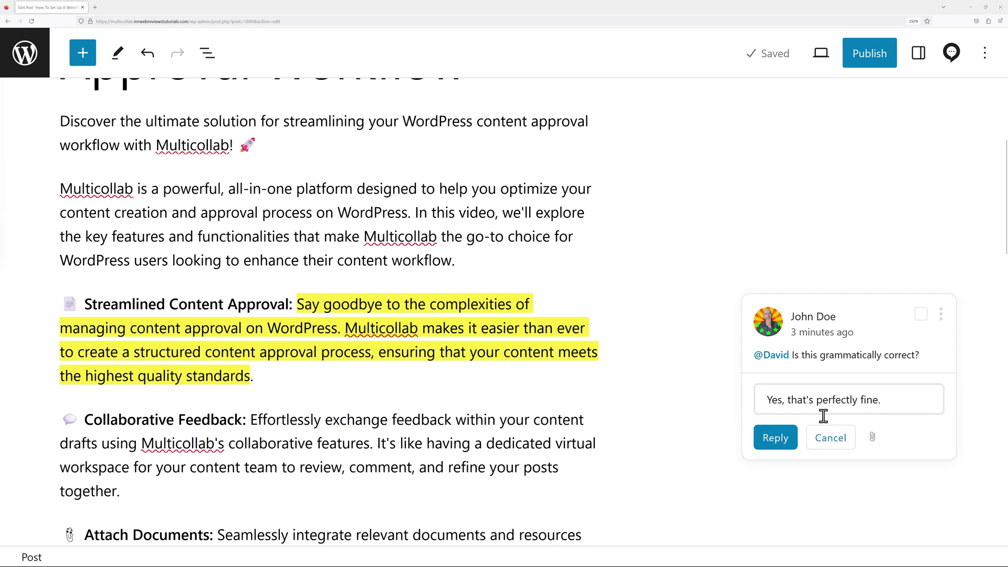
pyautogui.click(786, 445)
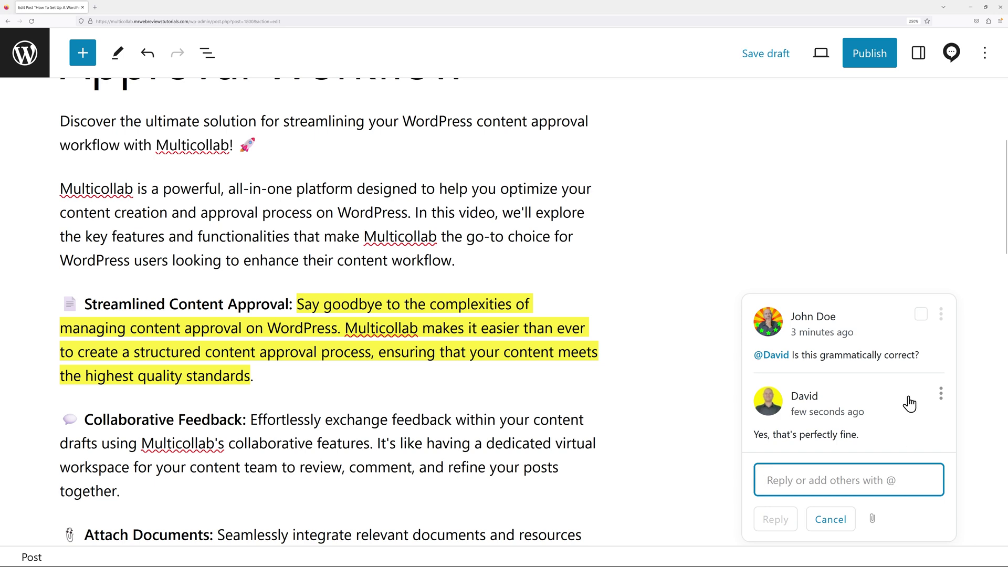
pyautogui.click(921, 316)
pyautogui.click(822, 348)
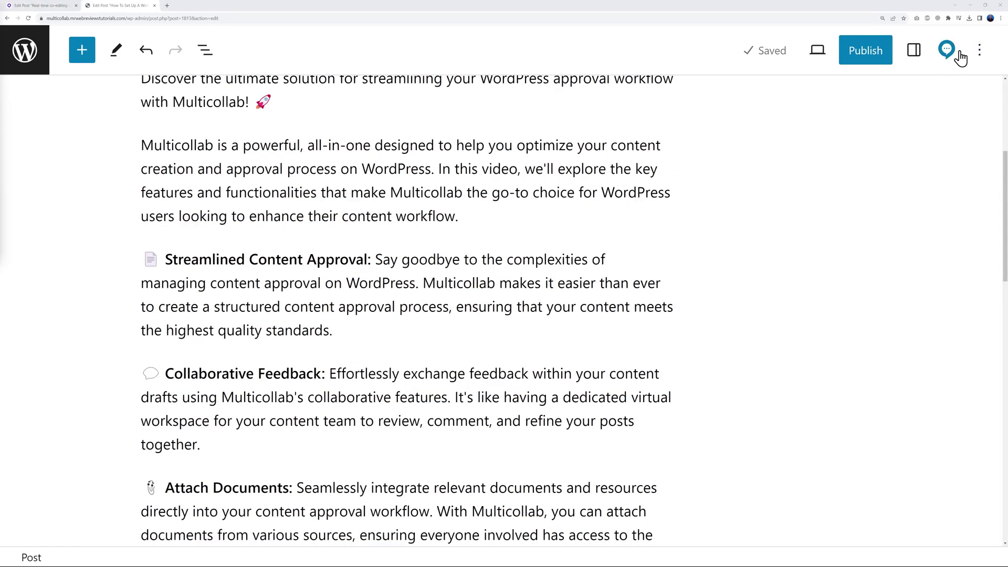
# Check the Multicollab activity panel, then review Today's entries in the dashboard's Latest Activity feed.
pyautogui.click(947, 50)
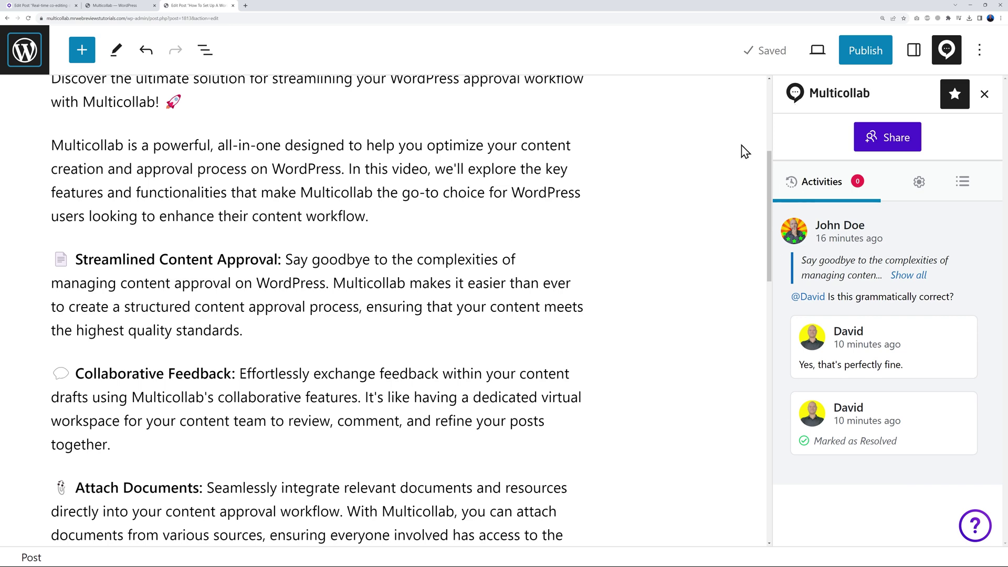
pyautogui.click(128, 4)
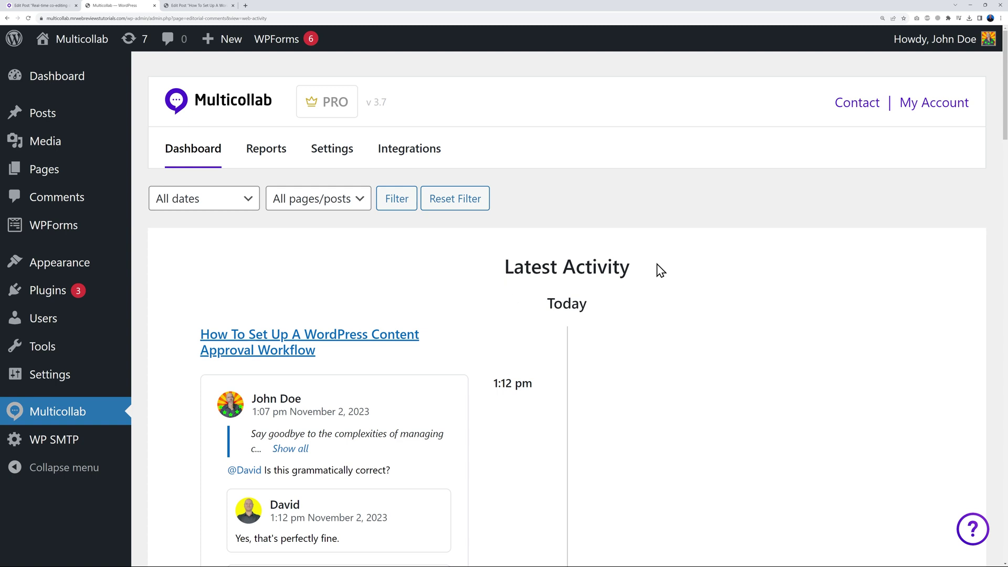
pyautogui.scroll(-5, 573, 354)
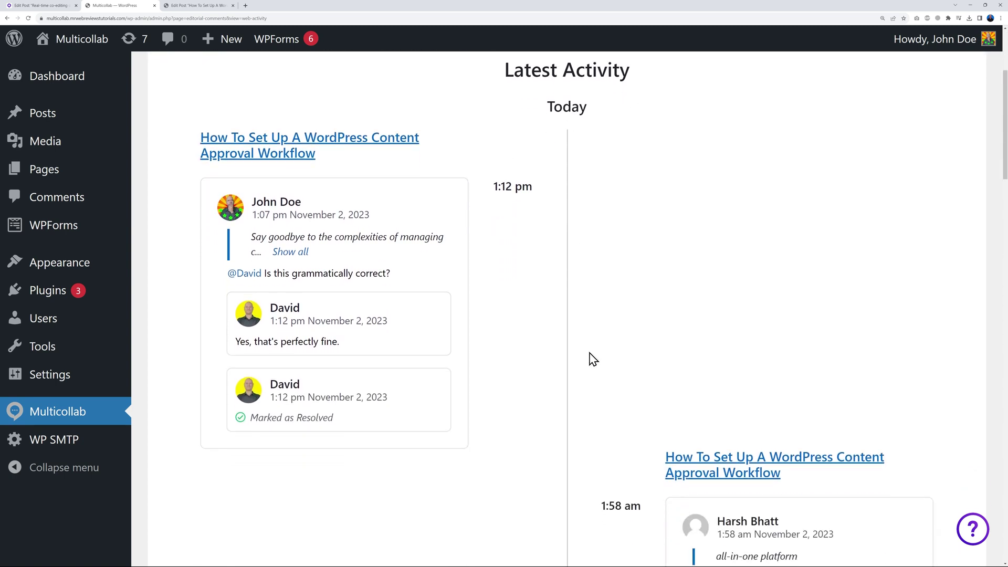
pyautogui.scroll(4, 594, 359)
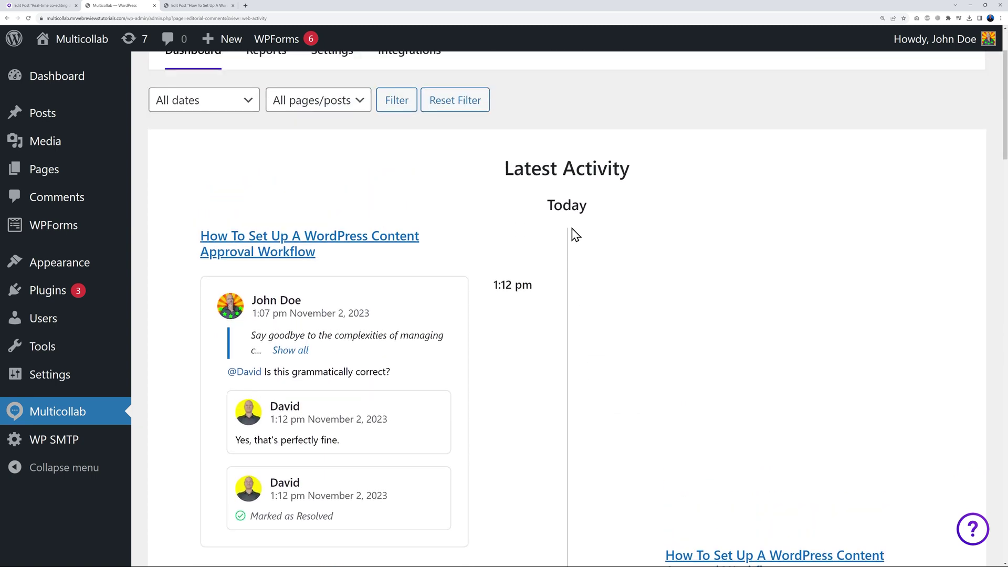
# Scroll through the Multicollab comment Reports, then return to the approval workflow post's editor tab.
pyautogui.scroll(2, 630, 341)
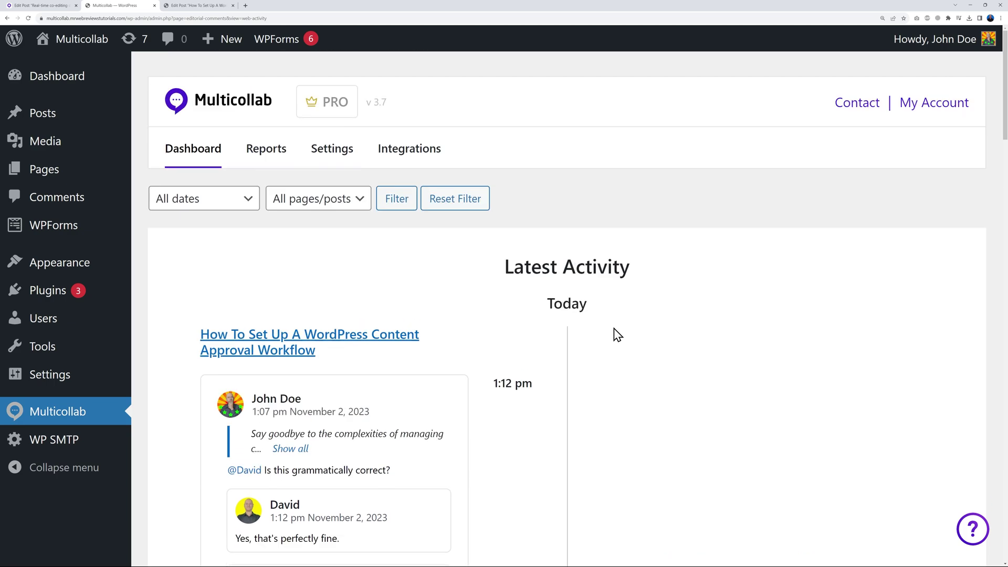
pyautogui.click(277, 155)
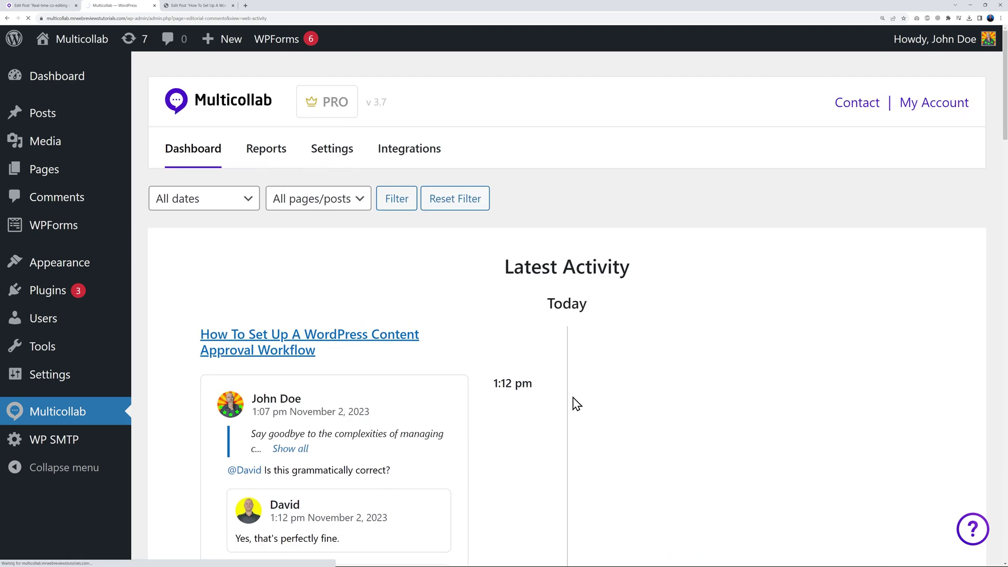
pyautogui.scroll(-7, 508, 363)
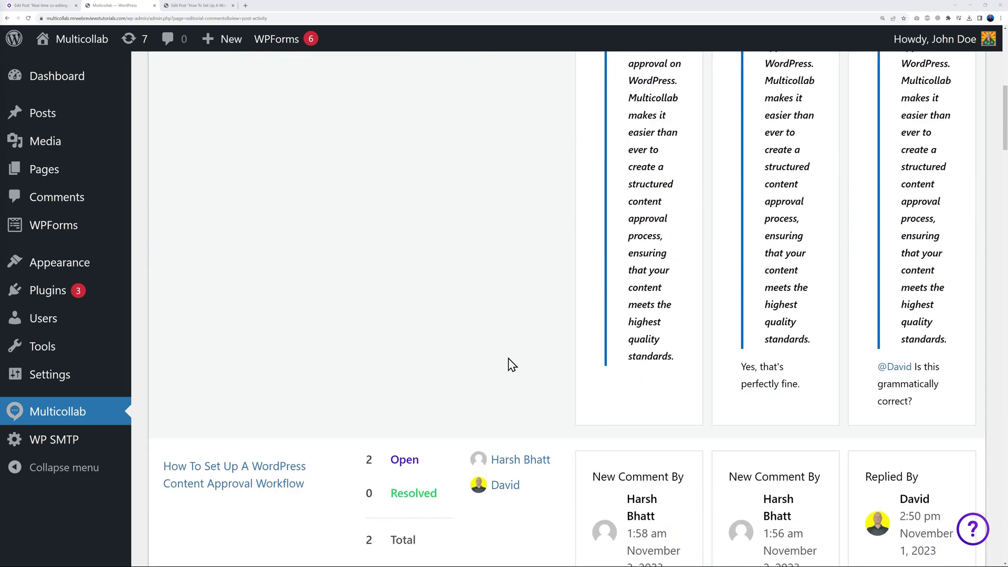
pyautogui.scroll(-5, 508, 358)
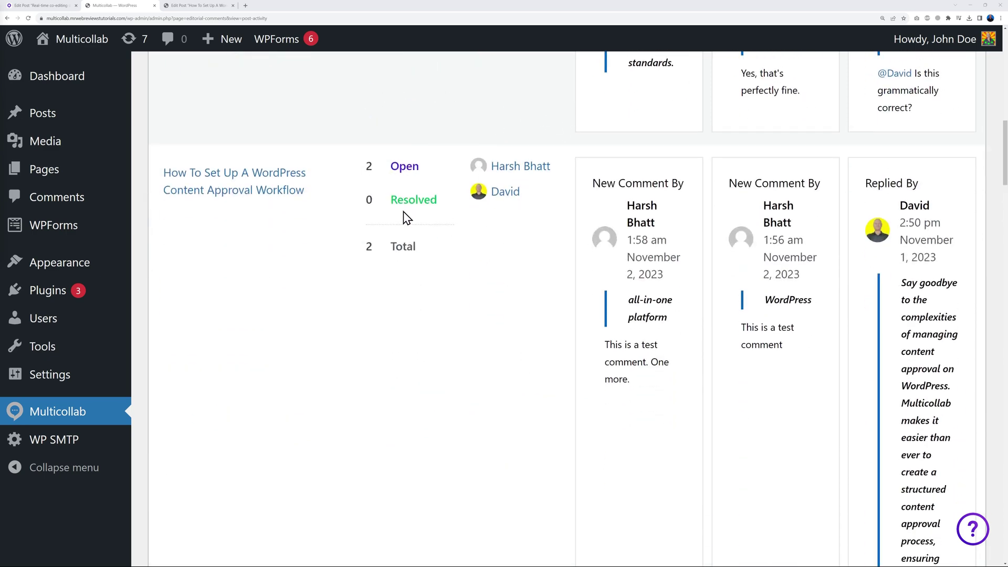
pyautogui.scroll(12, 502, 351)
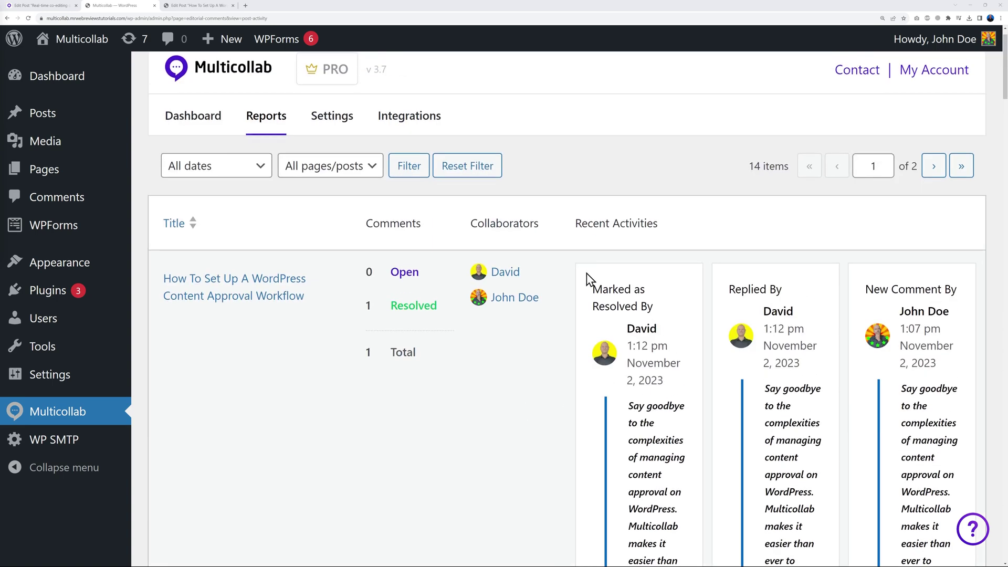
pyautogui.scroll(1, 809, 366)
pyautogui.hotkey('ctrl', 'Tab')
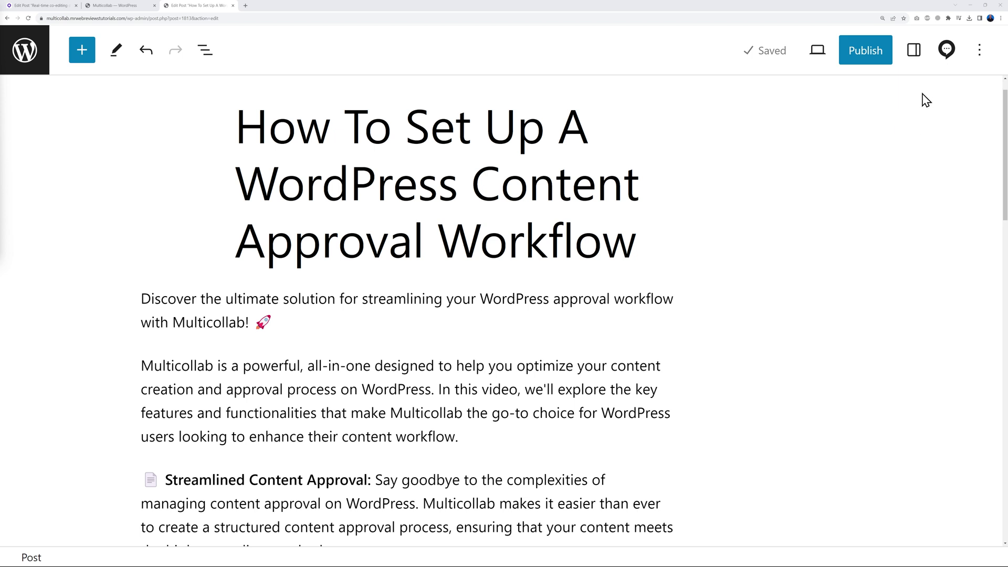
# Switch on Suggest Edits in the Multicollab Settings tab and close the sidebar.
pyautogui.click(945, 61)
pyautogui.click(920, 182)
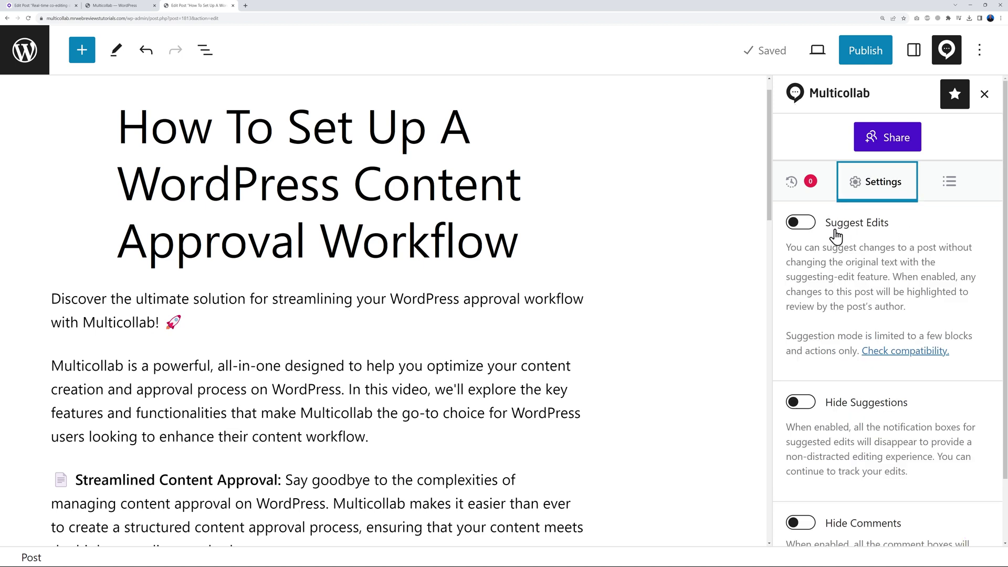
pyautogui.click(803, 226)
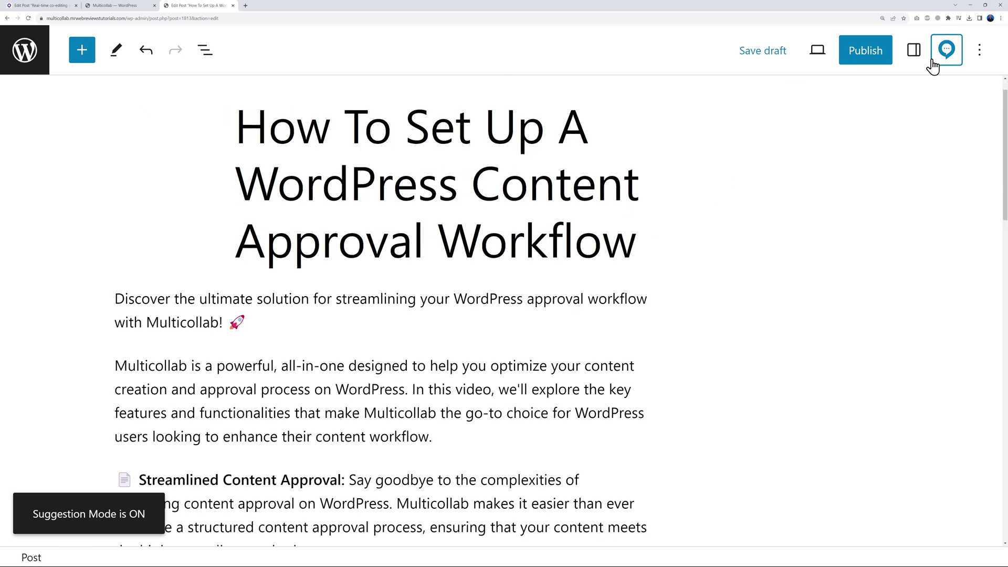
pyautogui.click(946, 49)
pyautogui.scroll(-2, 690, 300)
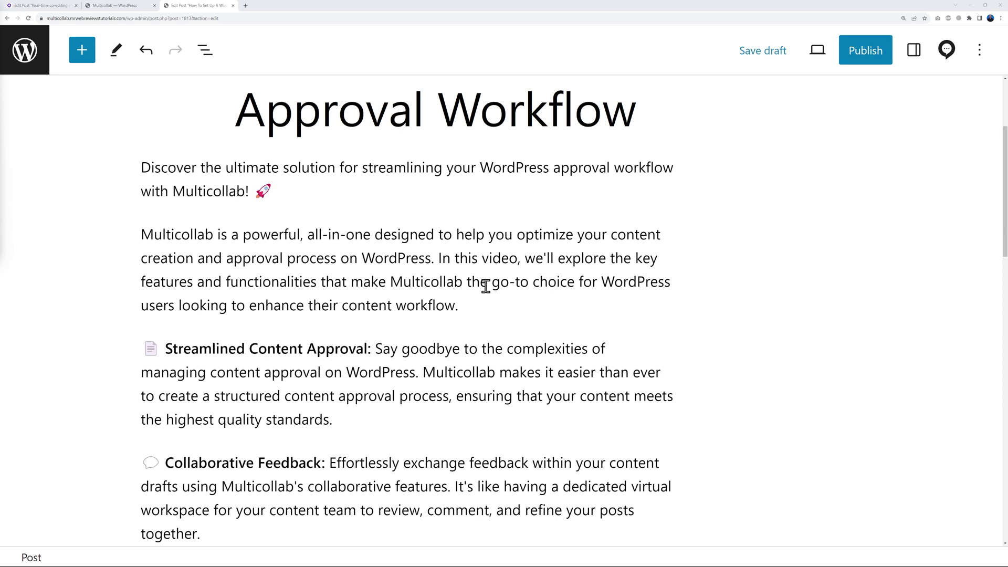
# Suggest bold and italic on 'Multicollab' in the second paragraph, then accept the suggestion.
pyautogui.moveTo(391, 284); pyautogui.dragTo(463, 284)
pyautogui.click(335, 194)
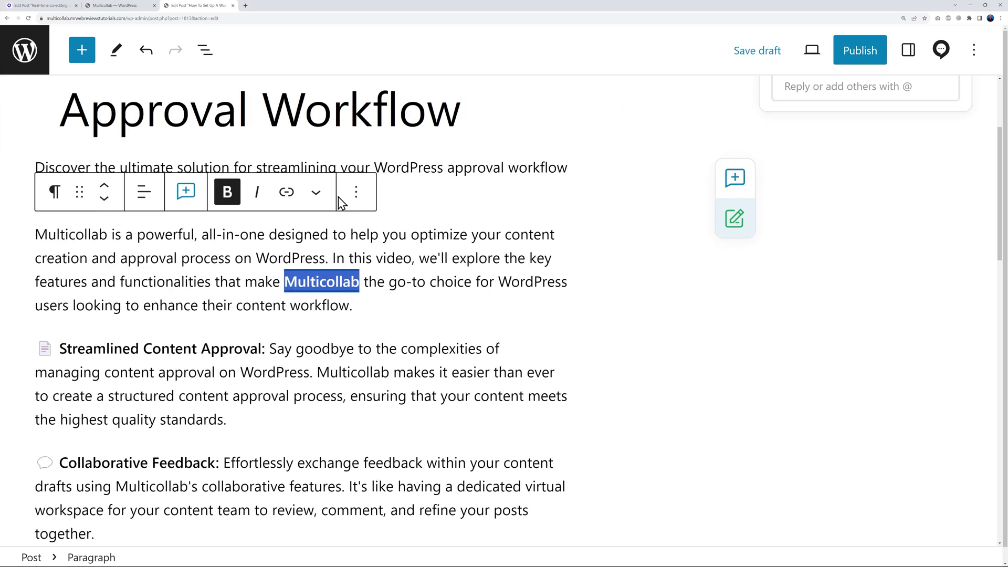
pyautogui.click(282, 204)
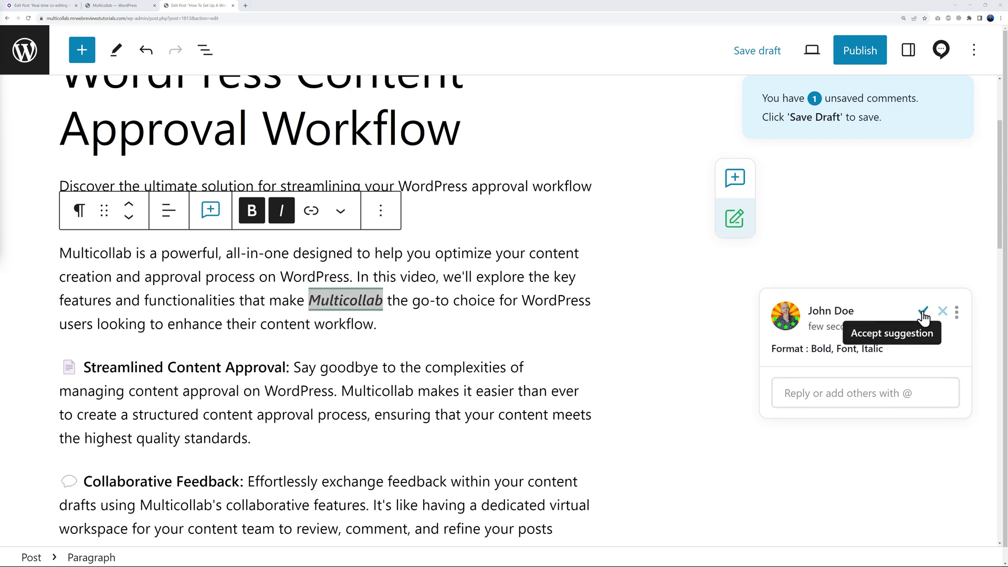
pyautogui.click(923, 312)
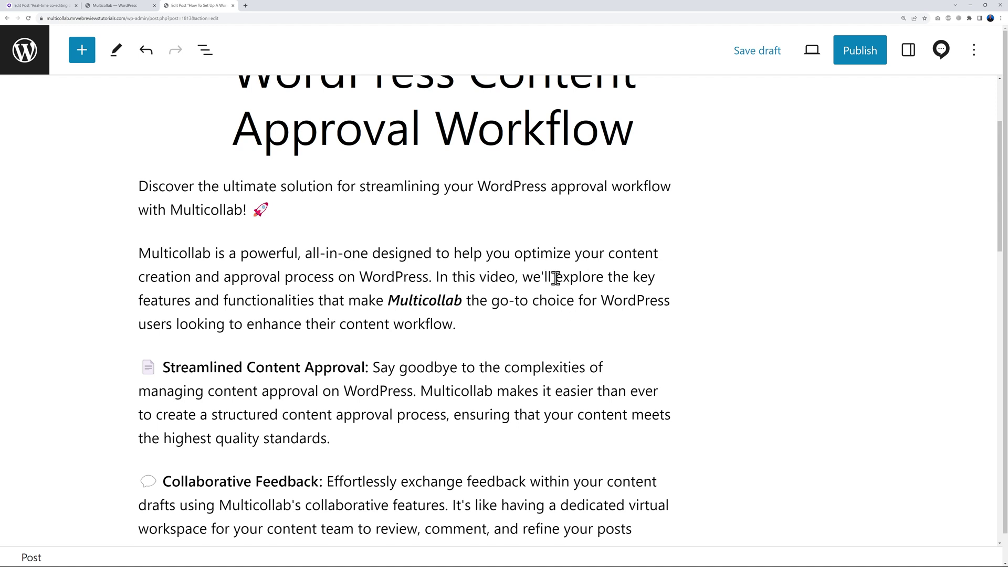
# Suggest replacing 'explore' with 'discover' and accept the change.
pyautogui.moveTo(556, 277); pyautogui.dragTo(604, 277)
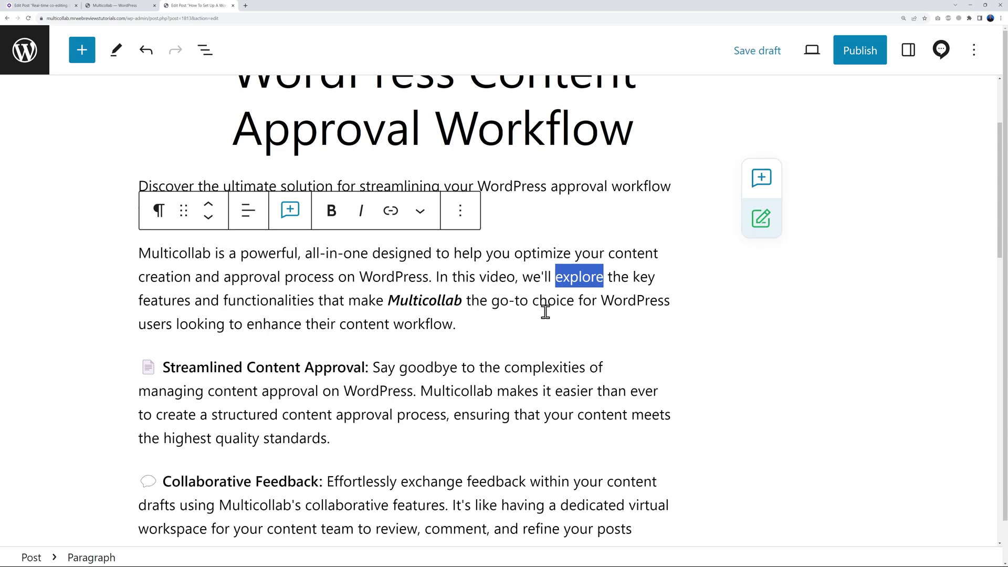
pyautogui.press('BackSpace')
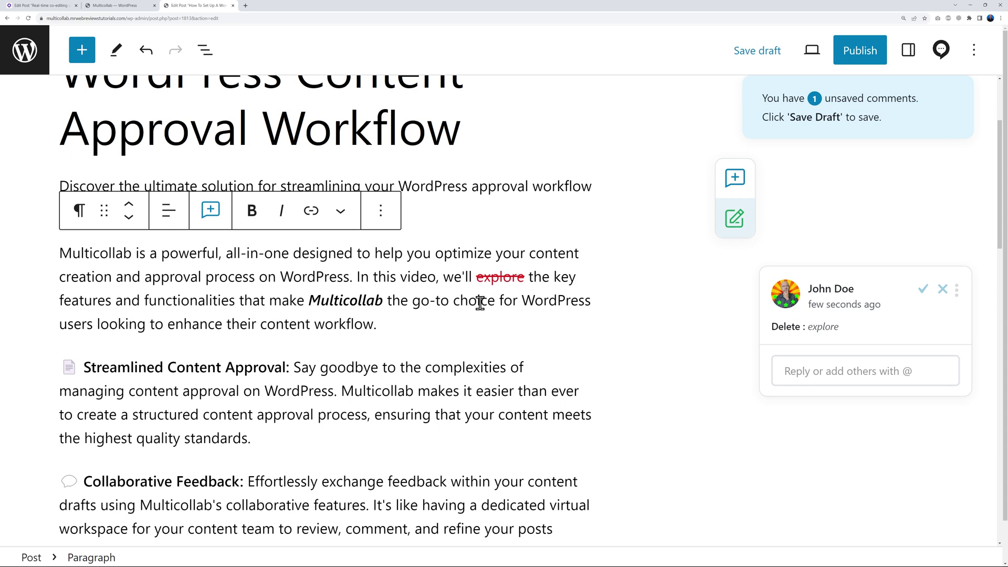
pyautogui.write('discover')
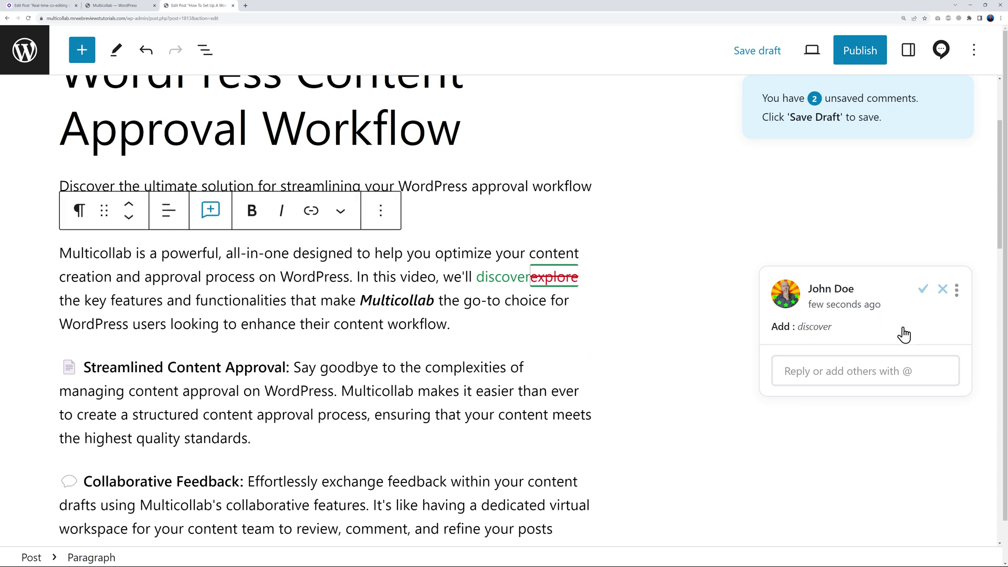
pyautogui.click(924, 290)
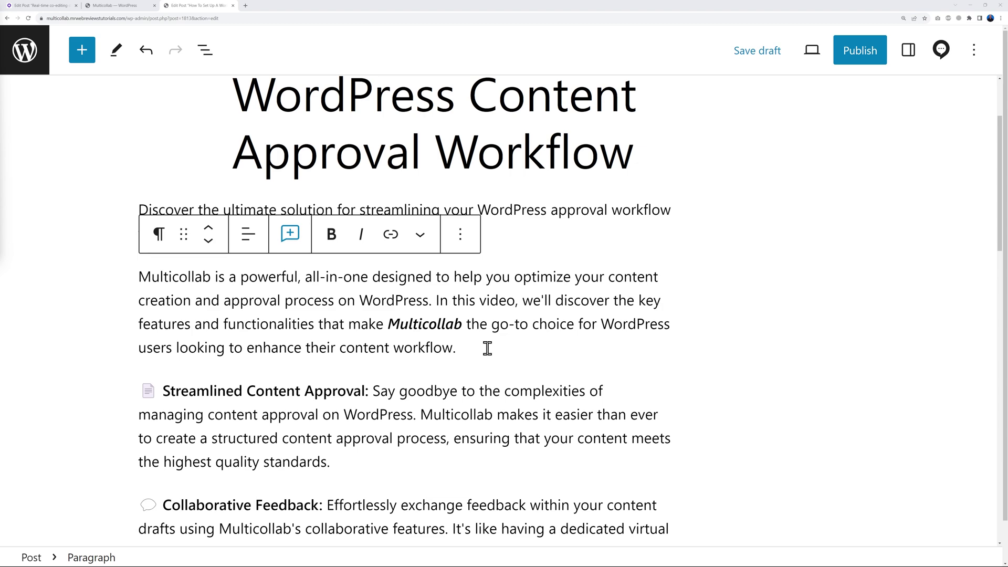
# Mention the teammate asking 'Can you recreate this table in between those 2 paragraphs.', attaching Seats-Rota.pdf.
pyautogui.click(289, 234)
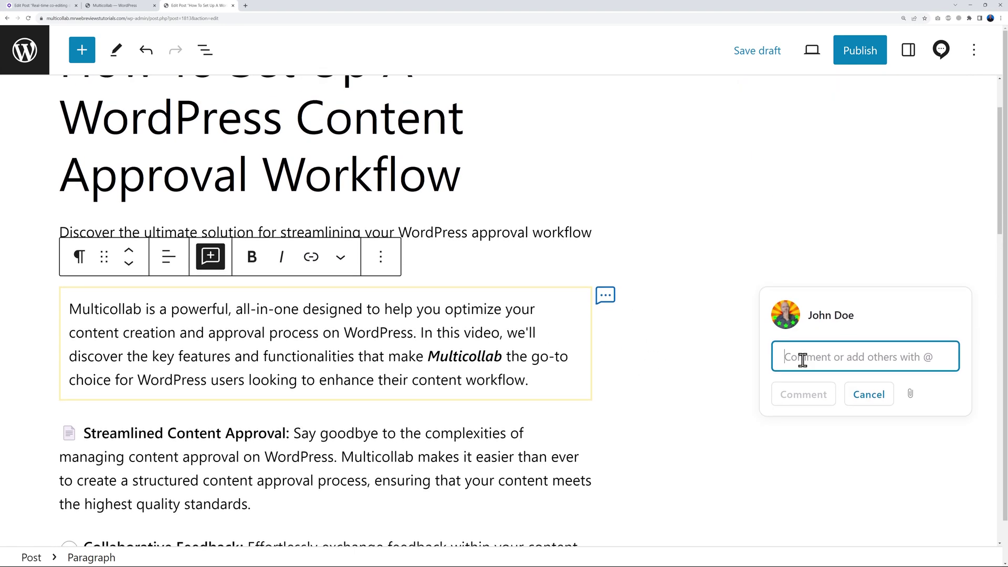
pyautogui.write('@dav')
pyautogui.press('Return')
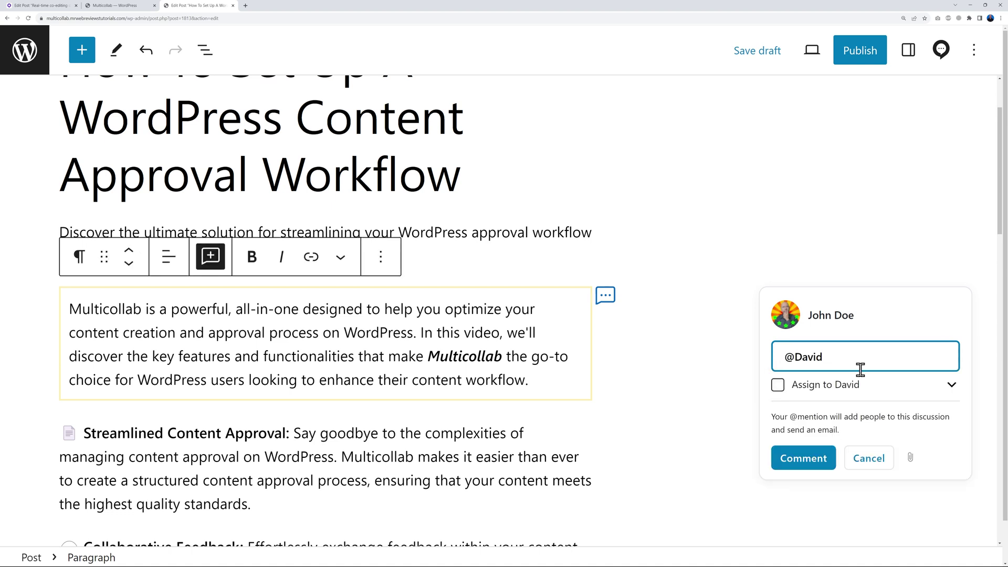
pyautogui.write('Can you recreate this table in between those 2 paragraphs.')
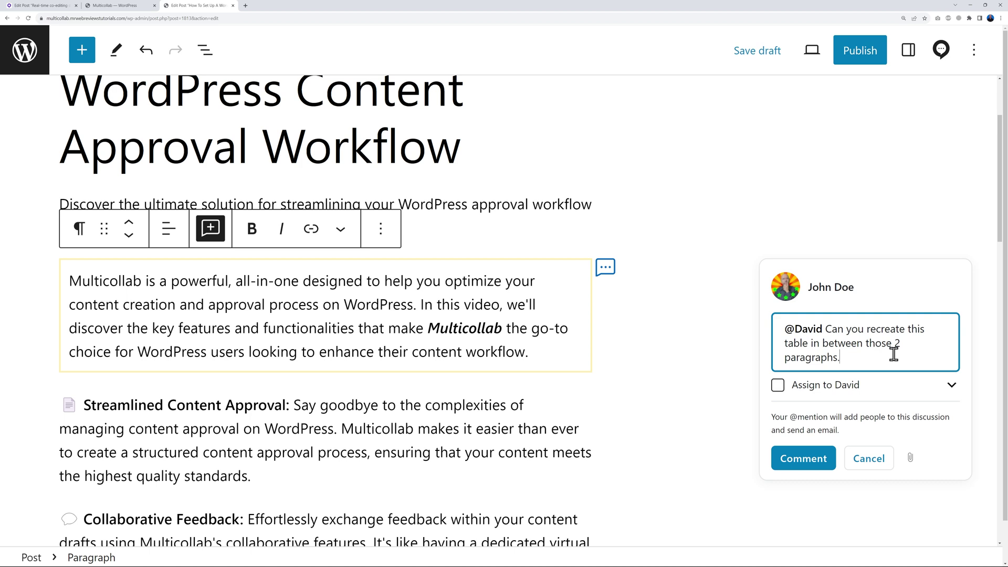
pyautogui.click(911, 460)
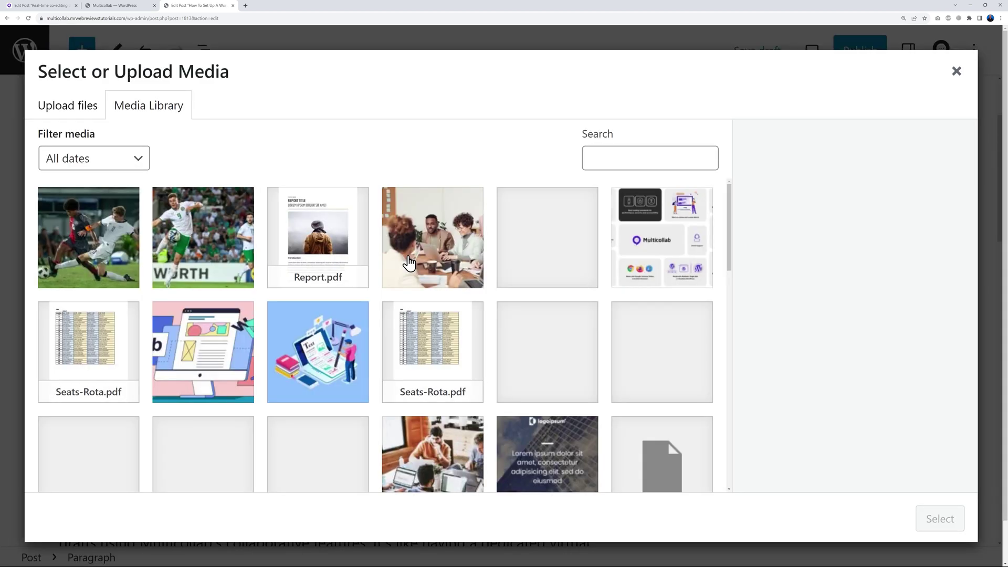
pyautogui.click(111, 360)
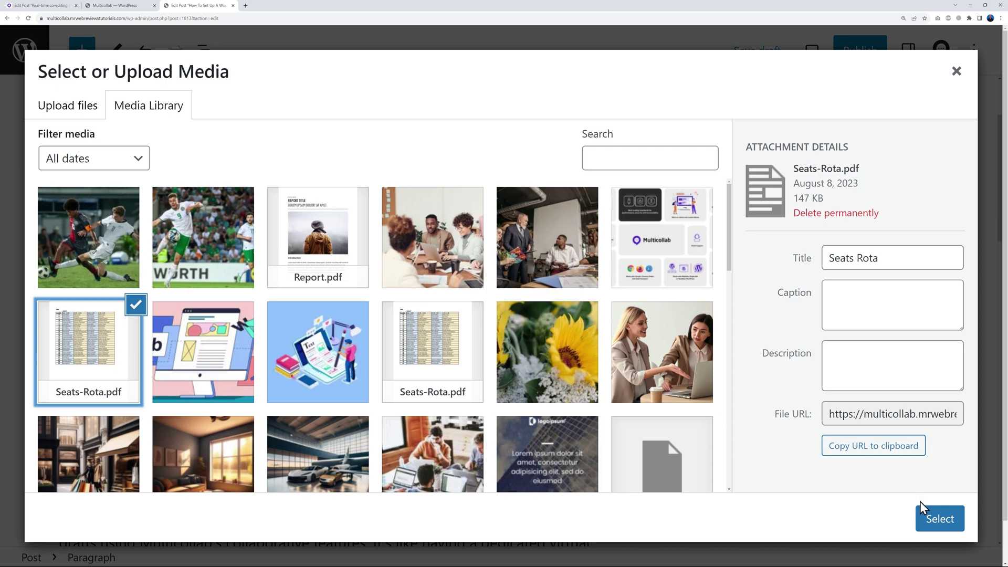
pyautogui.click(927, 520)
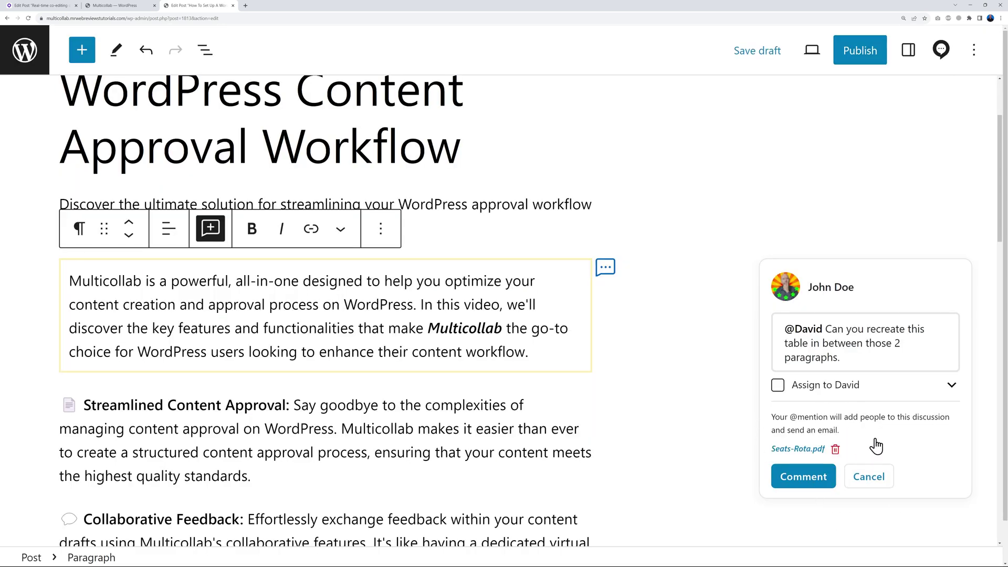
pyautogui.click(814, 478)
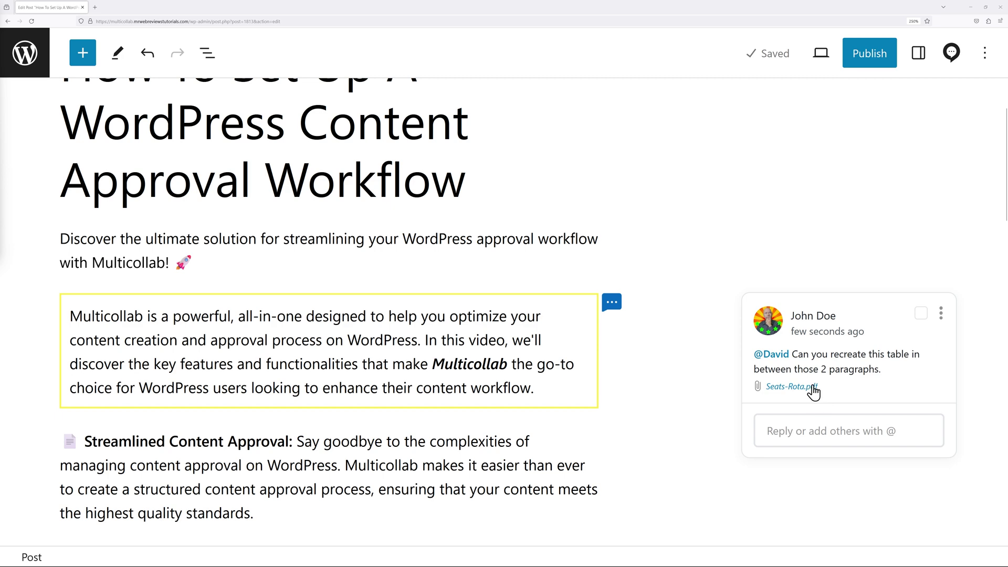
# View the attached Seats-Rota.pdf in its own tab, then return to the Edit Post tab.
pyautogui.click(789, 390)
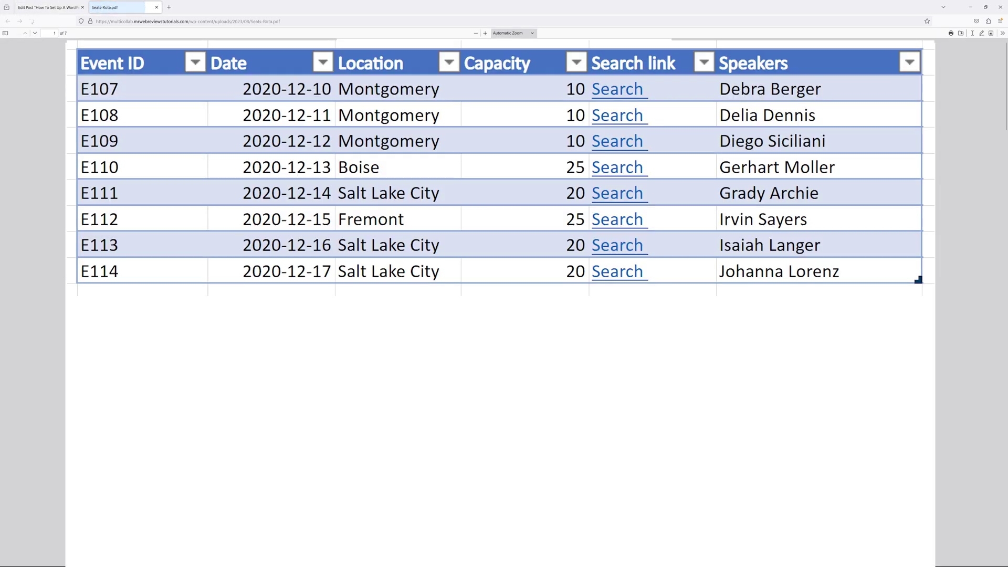
pyautogui.click(48, 10)
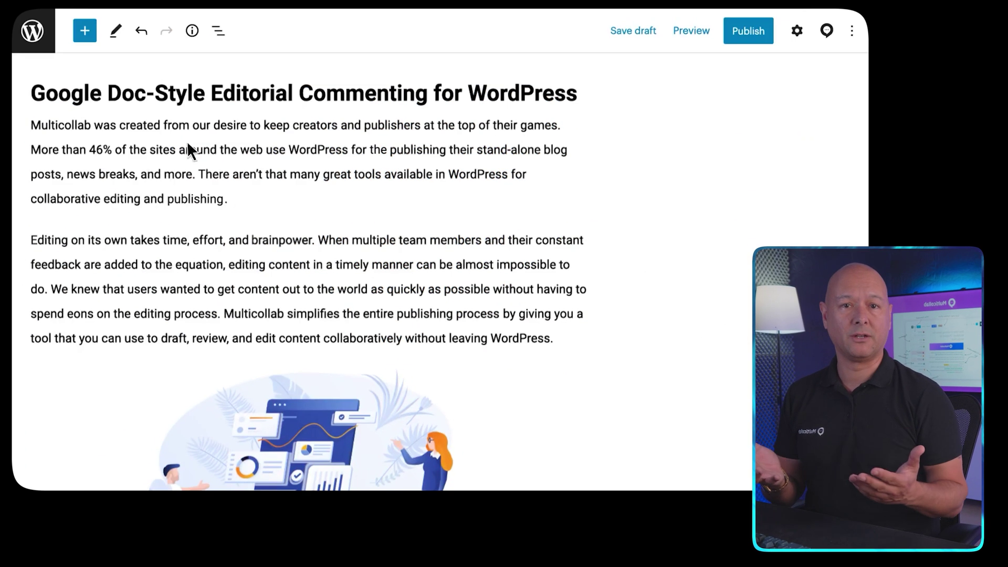
# Comment on the creators sentence, asking a mentioned colleague about highlighting it, and reply 'Yes, I agree with you.'.
pyautogui.moveTo(264, 125); pyautogui.dragTo(561, 130)
pyautogui.click(166, 91)
pyautogui.click(646, 179)
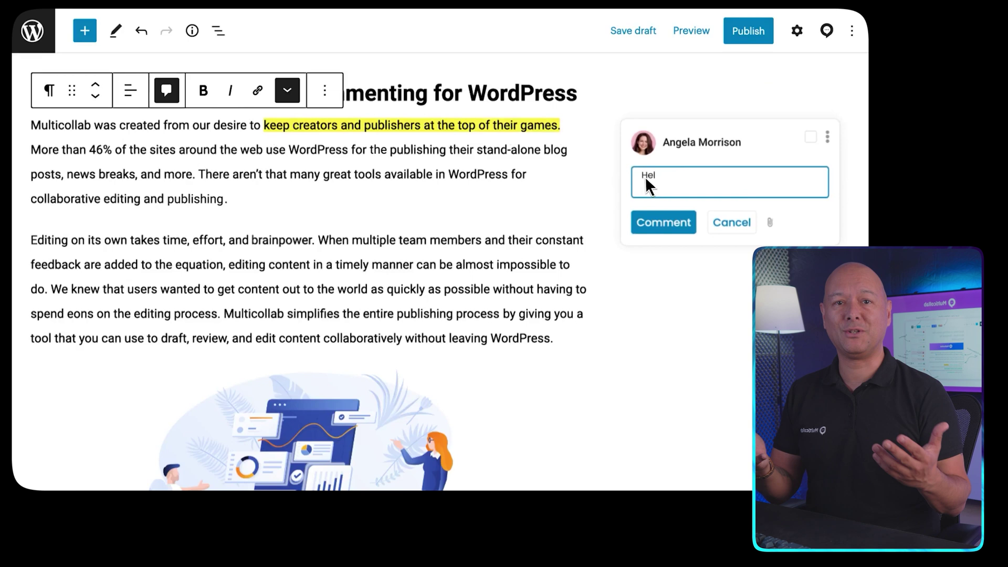
pyautogui.click(653, 223)
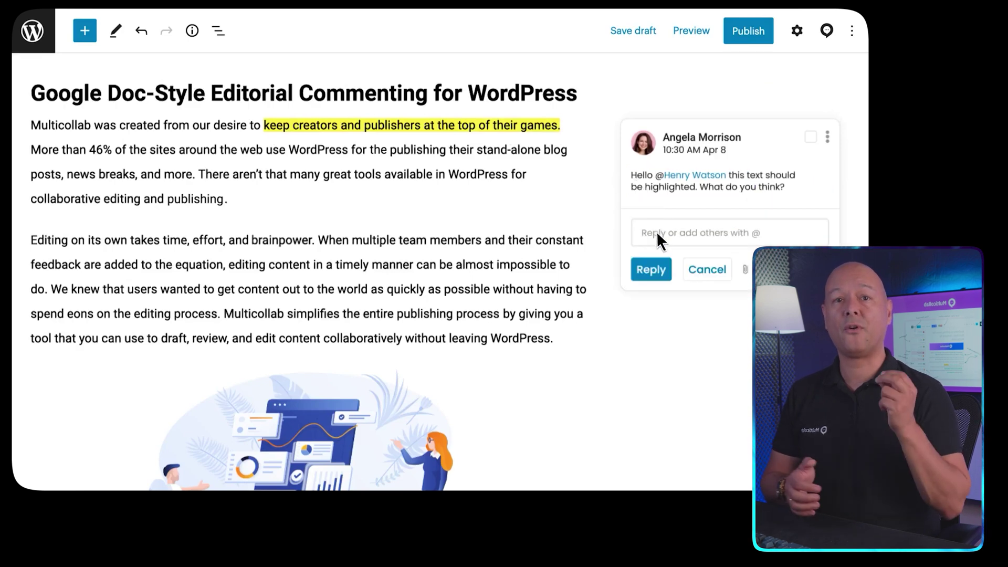
pyautogui.write('Yes, I agree with you.')
pyautogui.click(656, 270)
# Select the image and begin a comment on it mentioning the same colleague.
pyautogui.scroll(-3, 561, 265)
pyautogui.click(322, 265)
pyautogui.click(168, 202)
pyautogui.scroll(3, 616, 357)
pyautogui.click(657, 351)
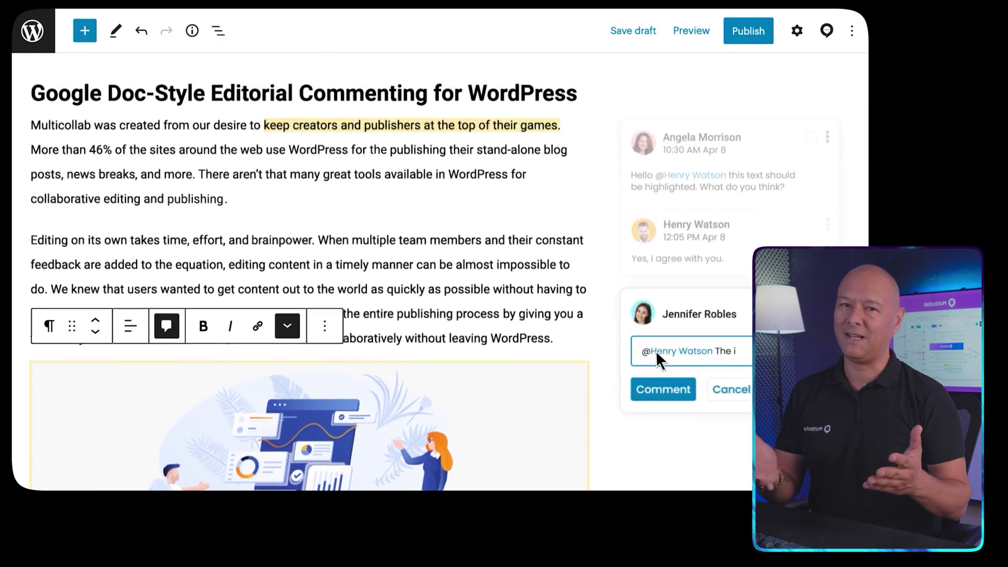